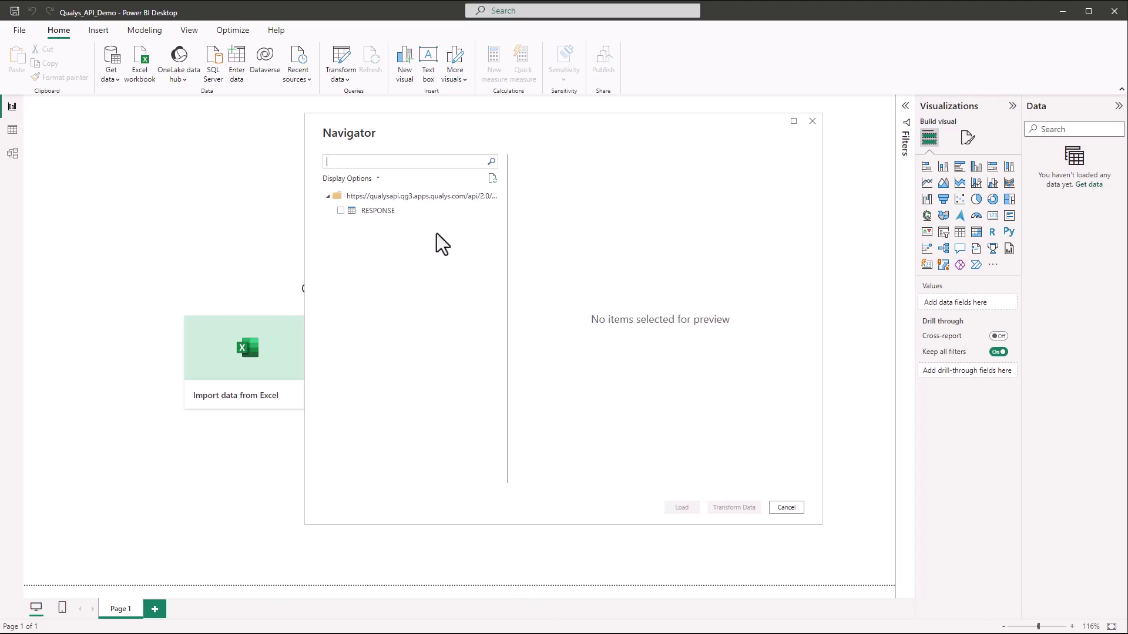
Step: Select the RESPONSE table from the Qualys API and load it into Power Query Editor for transformation
{"action": "left_click", "coordinate": [341, 211]}
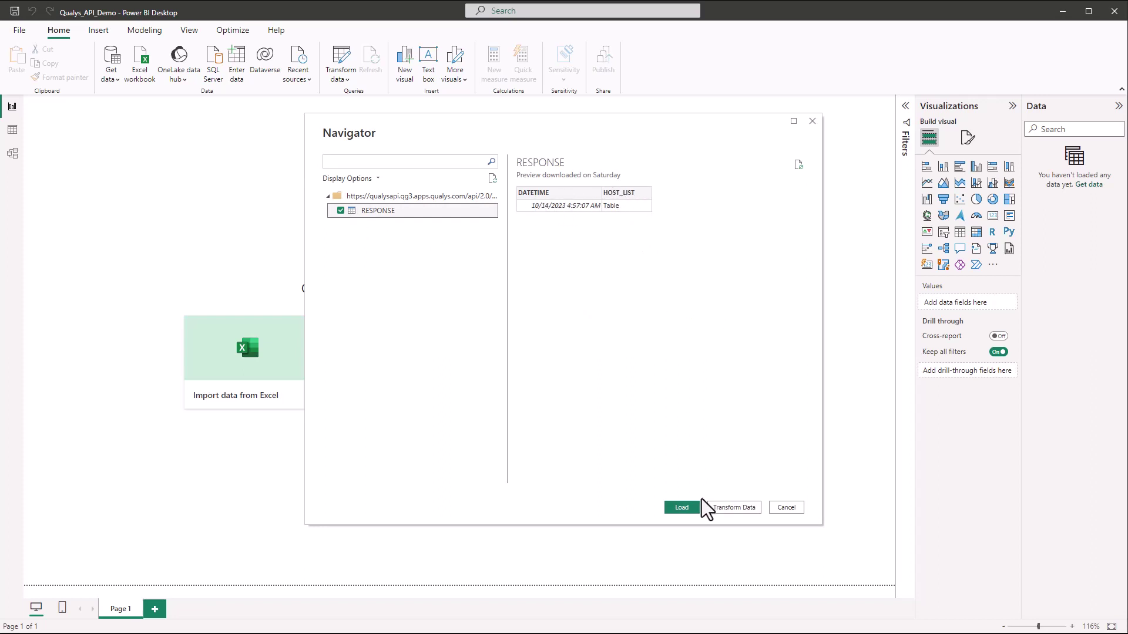
{"action": "left_click", "coordinate": [731, 508]}
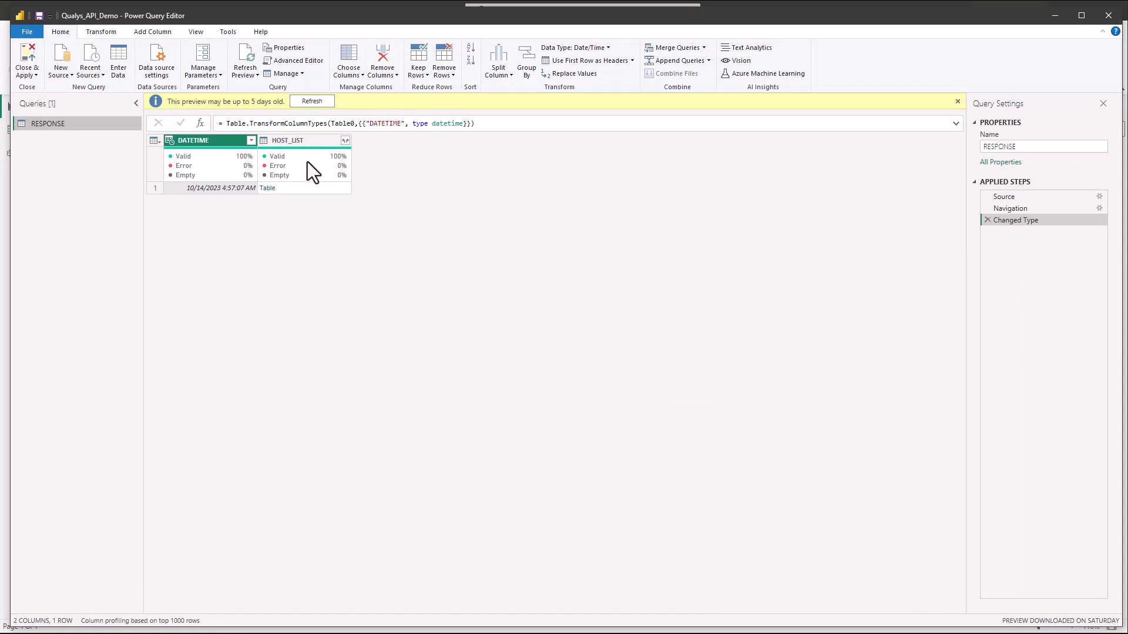
Step: Expand HOST_LIST into a HOST column without the original-name prefix, then list HOST's fields
{"action": "left_click", "coordinate": [344, 141]}
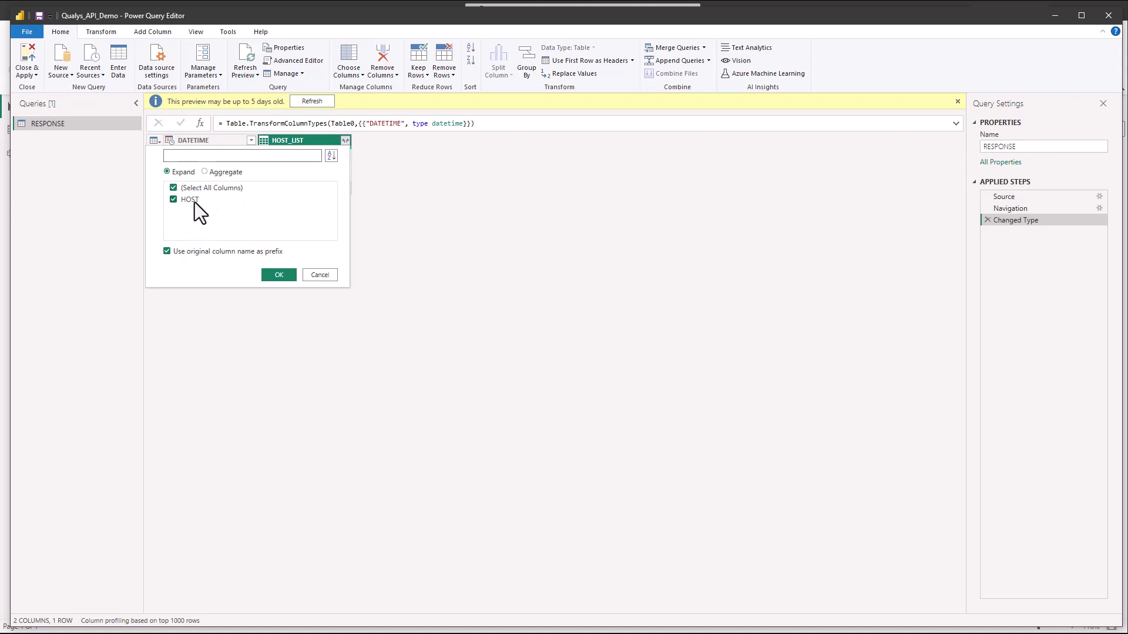
{"action": "left_click", "coordinate": [189, 254]}
{"action": "left_click", "coordinate": [282, 277]}
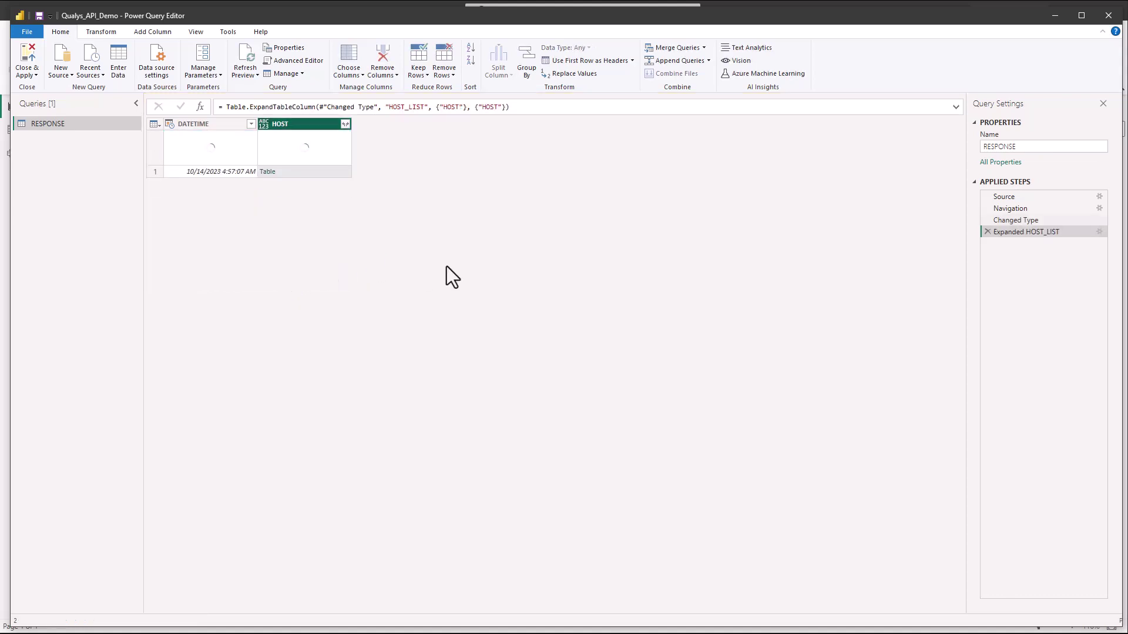
{"action": "left_click", "coordinate": [344, 124]}
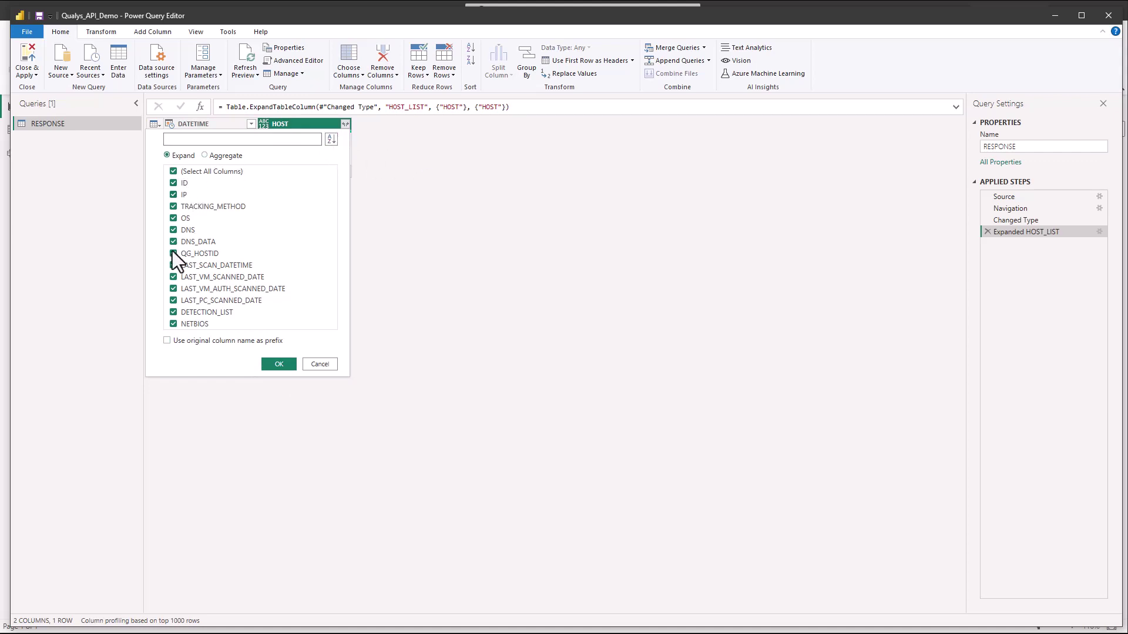
Step: Expand HOST into all its fields, from ID, IP and OS through DETECTION_LIST and NETBIOS
{"action": "left_click", "coordinate": [277, 364]}
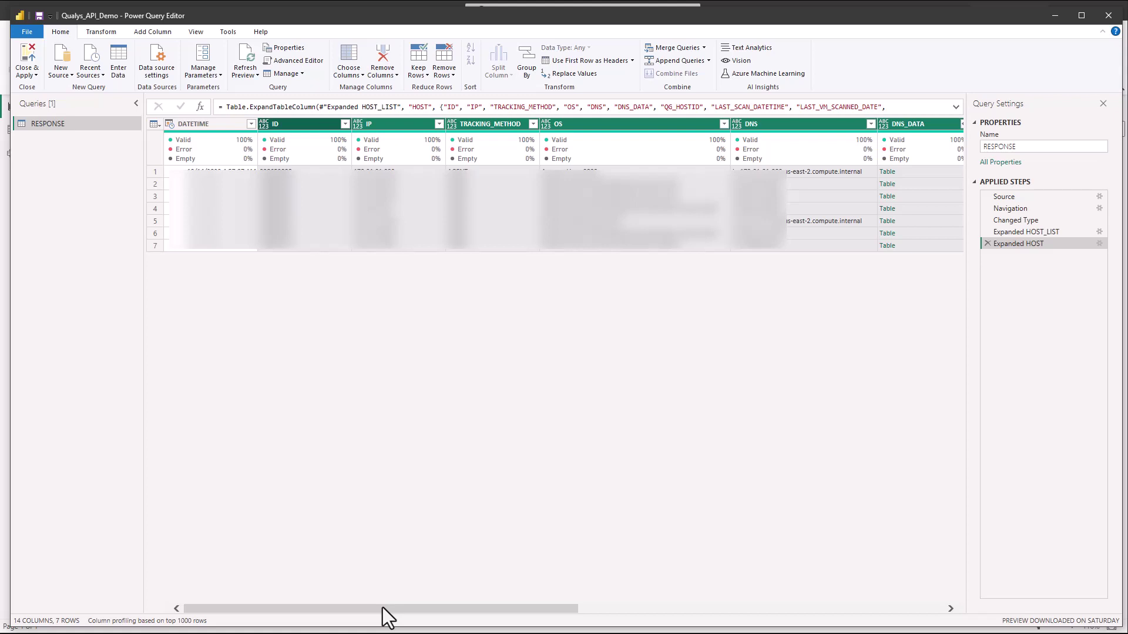
{"action": "left_click_drag", "start_coordinate": [389, 609], "coordinate": [646, 611]}
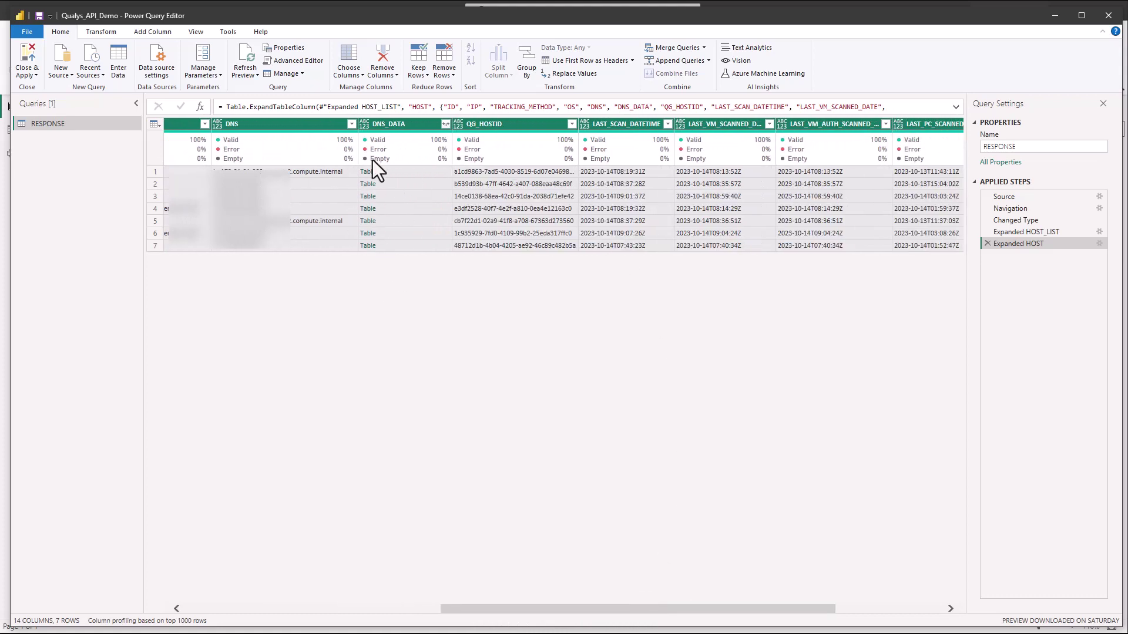
{"action": "scroll", "coordinate": [873, 294], "scroll_direction": "right", "scroll_amount": 3}
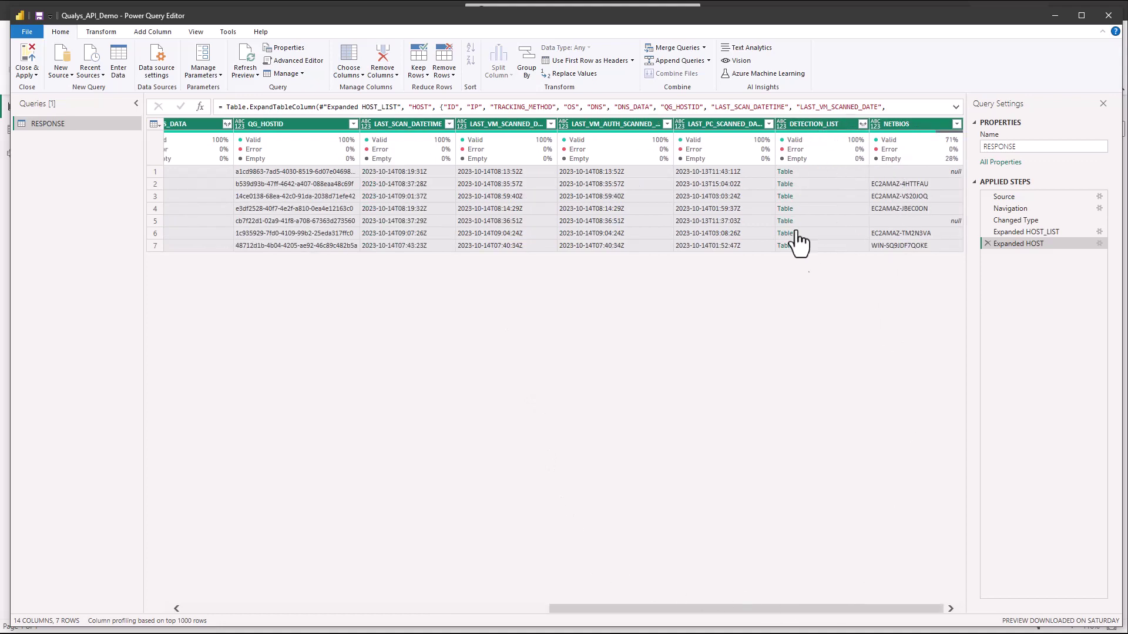
Step: Expand DETECTION_LIST, then DETECTION, adding UNIQUE_VULN_ID, QID, TYPE and SEVERITY columns (84 rows)
{"action": "left_click", "coordinate": [863, 124]}
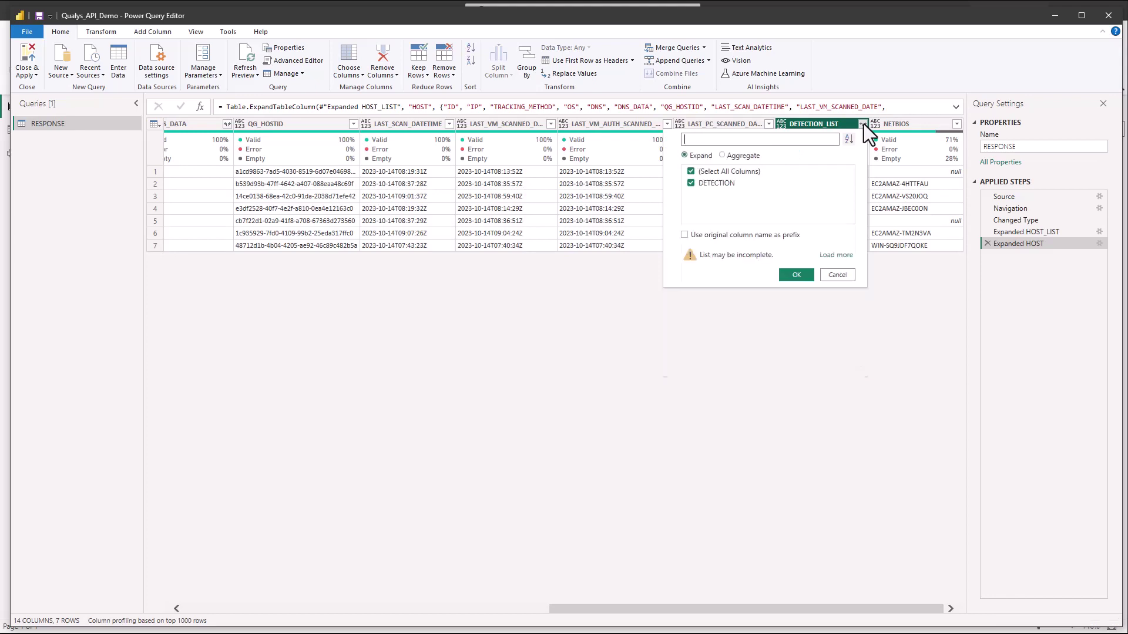
{"action": "left_click", "coordinate": [798, 276]}
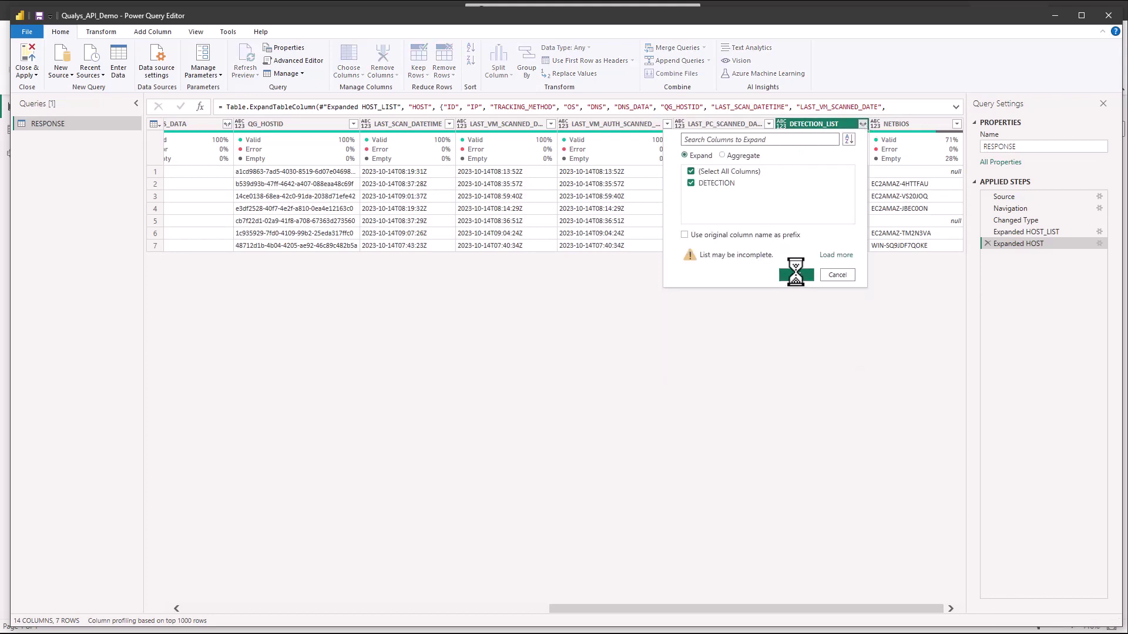
{"action": "left_click", "coordinate": [863, 125]}
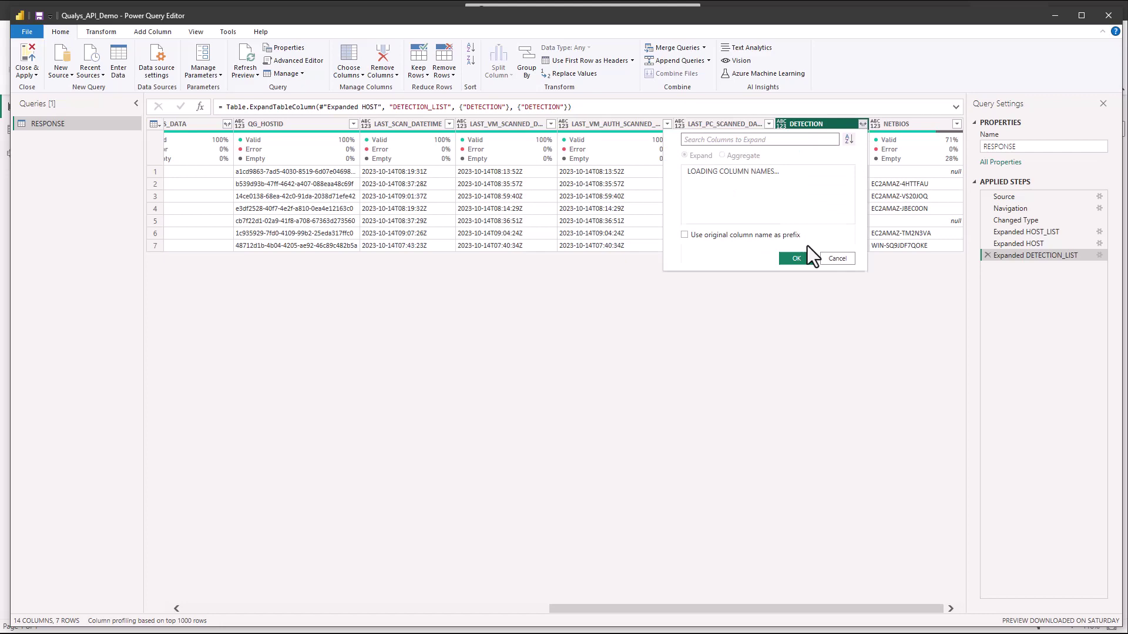
{"action": "left_click", "coordinate": [796, 405]}
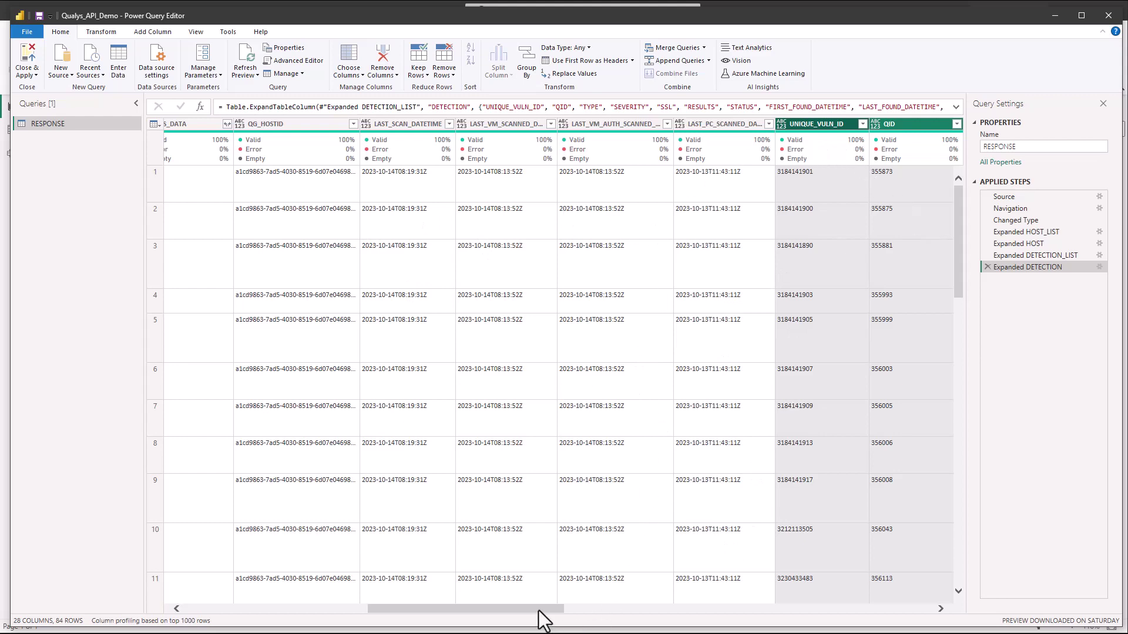
{"action": "mouse_move", "coordinate": [538, 609]}
{"action": "left_mouse_down"}
{"action": "mouse_move", "coordinate": [397, 609]}
{"action": "mouse_move", "coordinate": [946, 608]}
{"action": "mouse_move", "coordinate": [664, 608]}
{"action": "mouse_move", "coordinate": [546, 595]}
{"action": "left_mouse_up"}
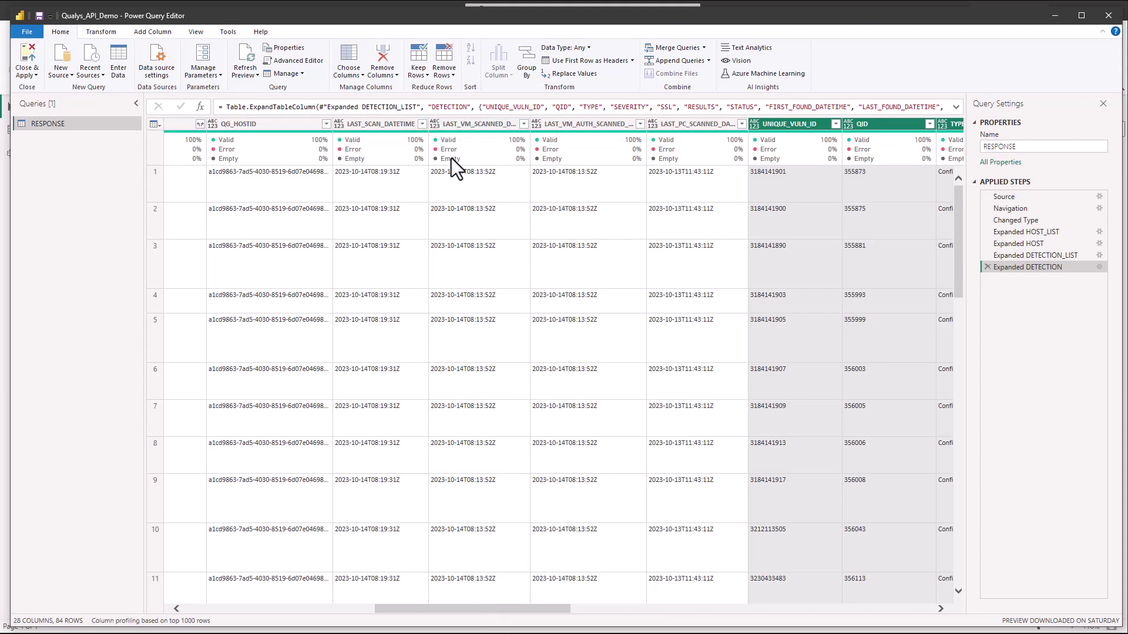
Step: In the four scan-date columns, replace every 'T' with a space
{"action": "left_click", "coordinate": [383, 123]}
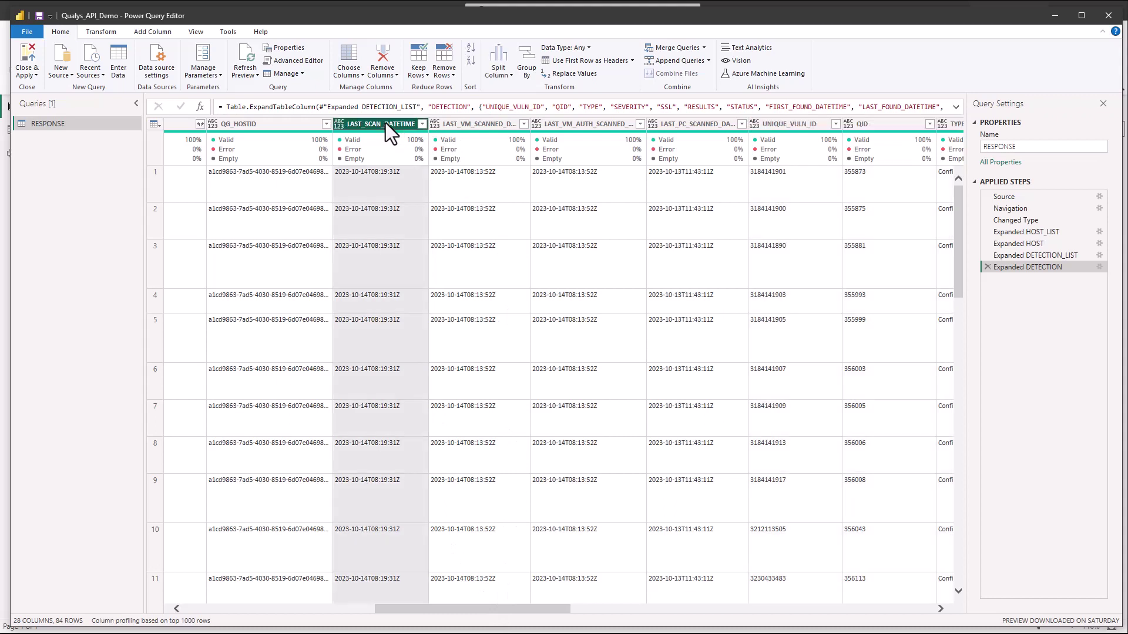
{"action": "left_click", "coordinate": [681, 124], "text": "shift"}
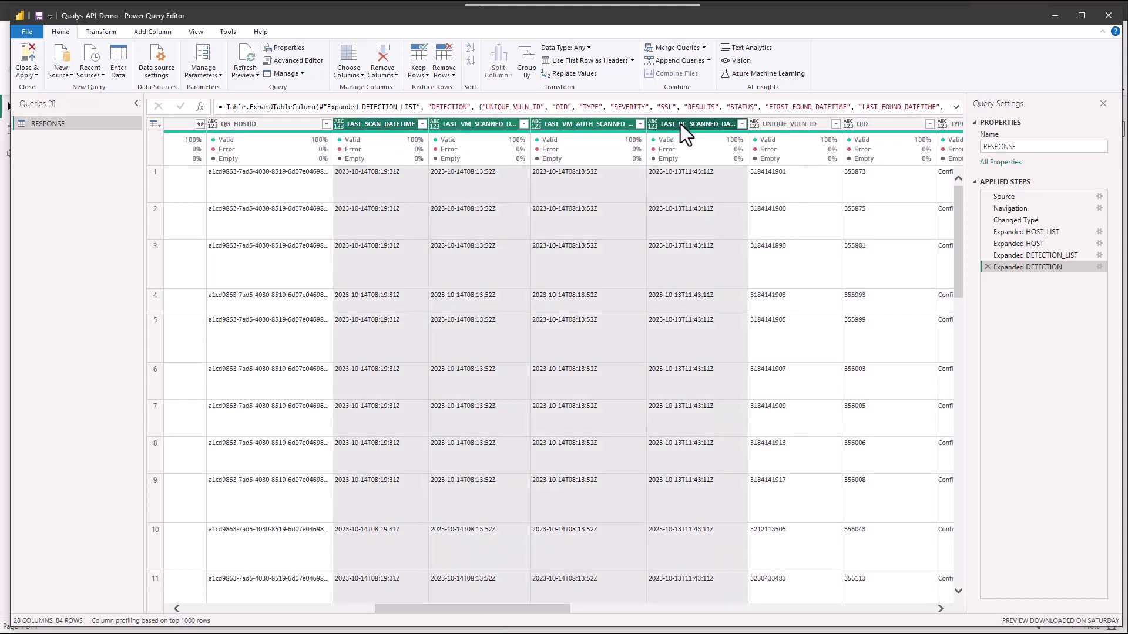
{"action": "left_click", "coordinate": [101, 33]}
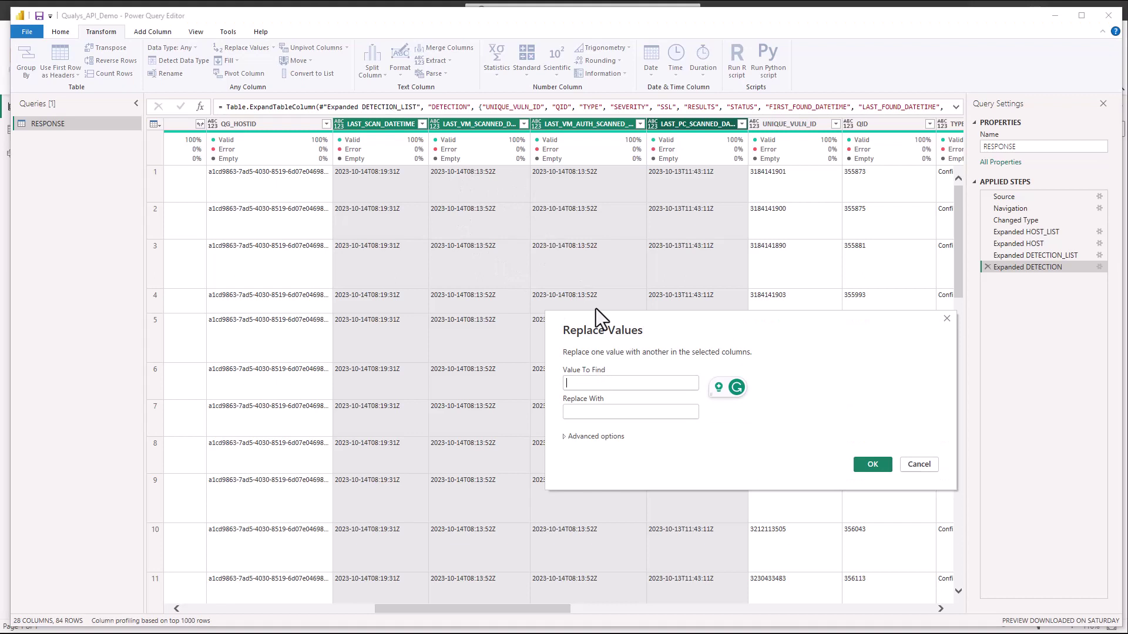
{"action": "left_click", "coordinate": [618, 379]}
{"action": "type", "text": "T"}
{"action": "left_click", "coordinate": [615, 412]}
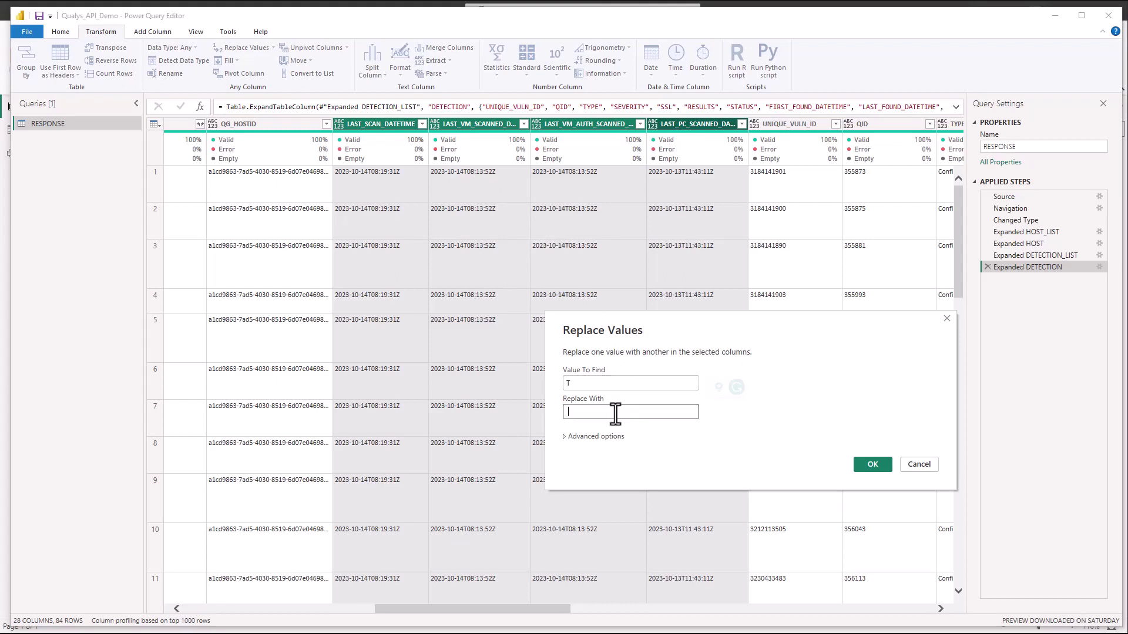
{"action": "left_click", "coordinate": [873, 465]}
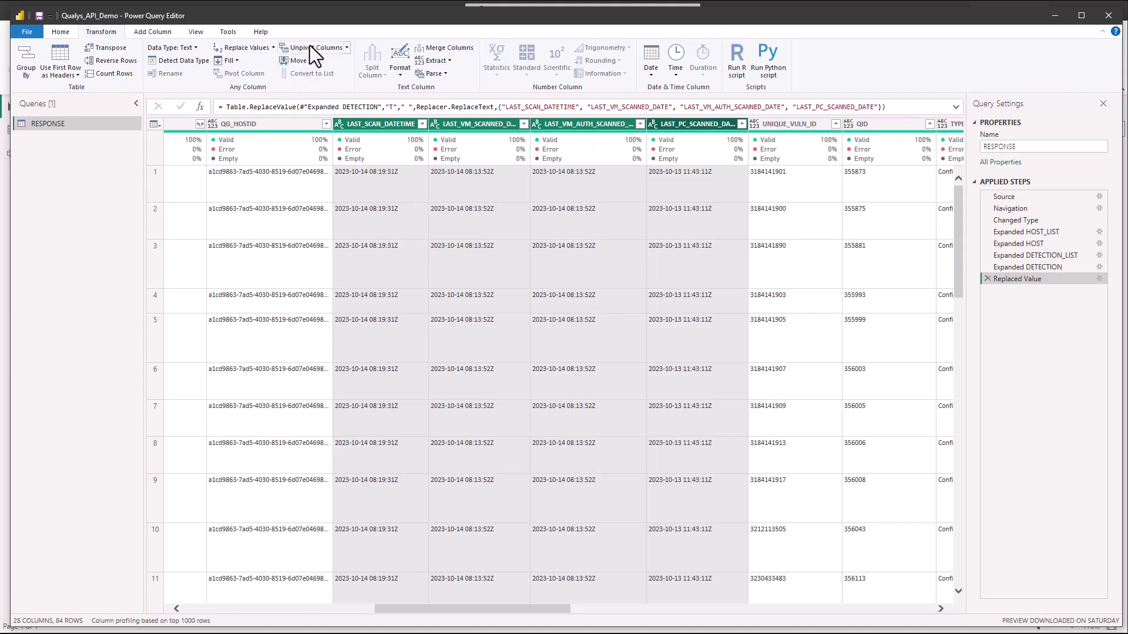
Step: Remove the trailing 'Z' from the scan-date values, replacing it with nothing
{"action": "left_click", "coordinate": [228, 48]}
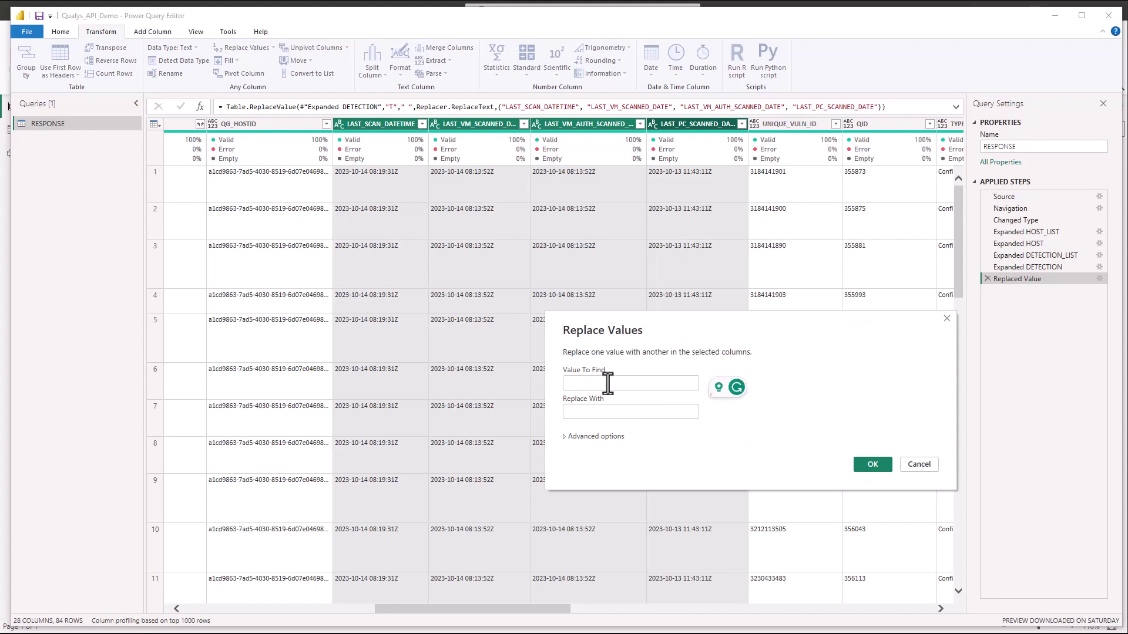
{"action": "left_click", "coordinate": [611, 388]}
{"action": "left_click", "coordinate": [875, 465]}
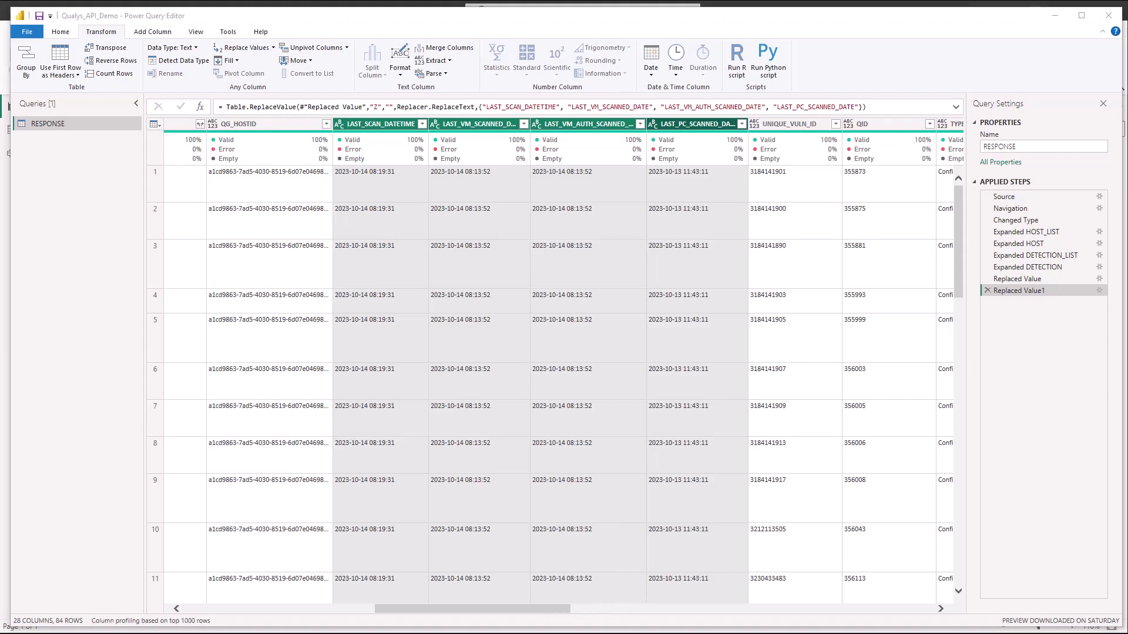
Step: Close & Apply the query, loading the RESPONSE table's 85 rows into the model
{"action": "left_click", "coordinate": [57, 31]}
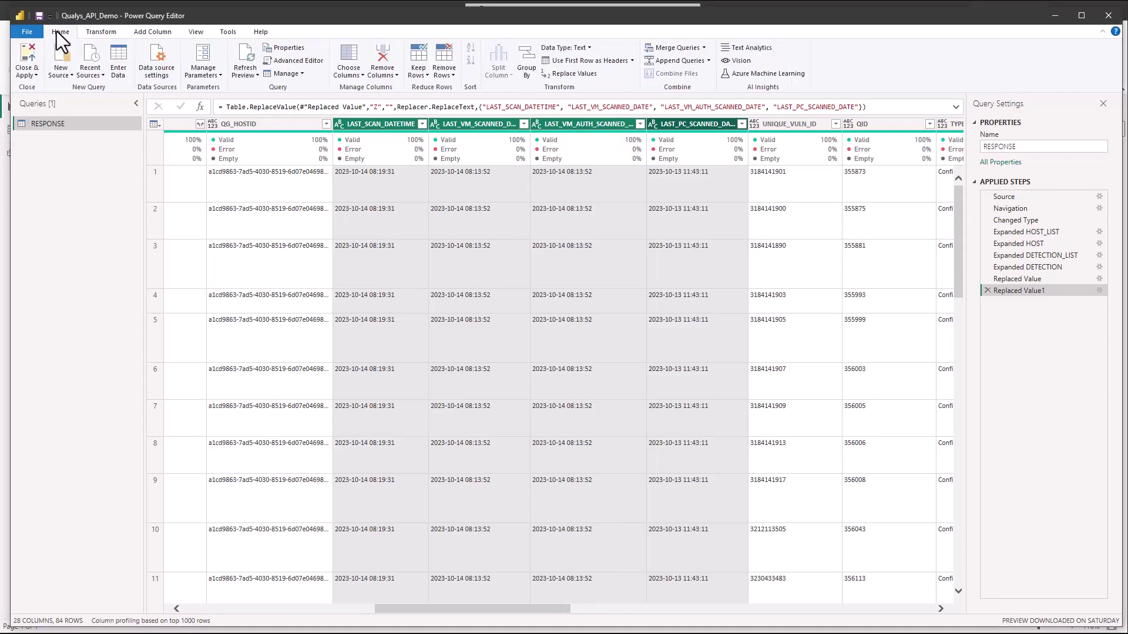
{"action": "left_click", "coordinate": [23, 50]}
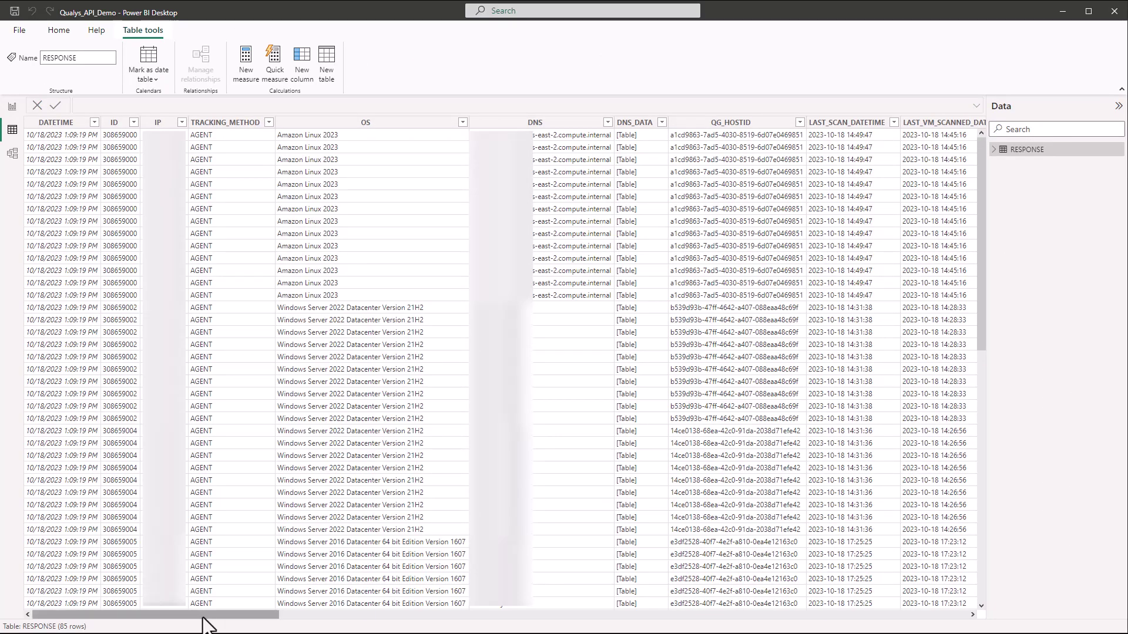
Step: Change LAST_SCAN_DATETIME's data type to Date/time and confirm the change
{"action": "left_click_drag", "start_coordinate": [186, 616], "coordinate": [352, 616]}
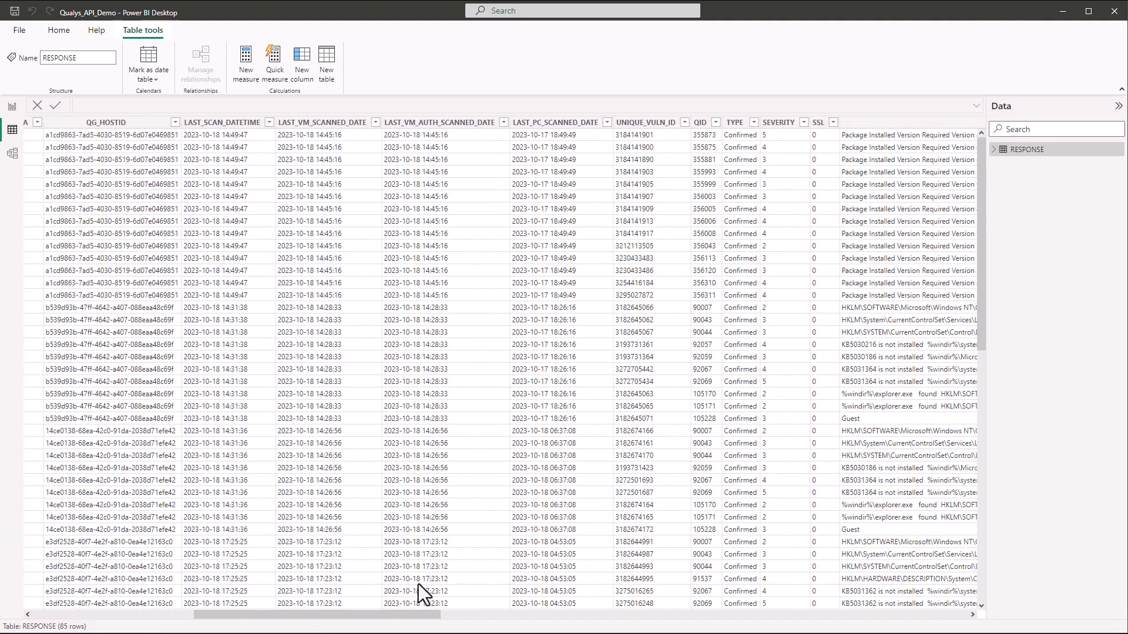
{"action": "left_click", "coordinate": [241, 123]}
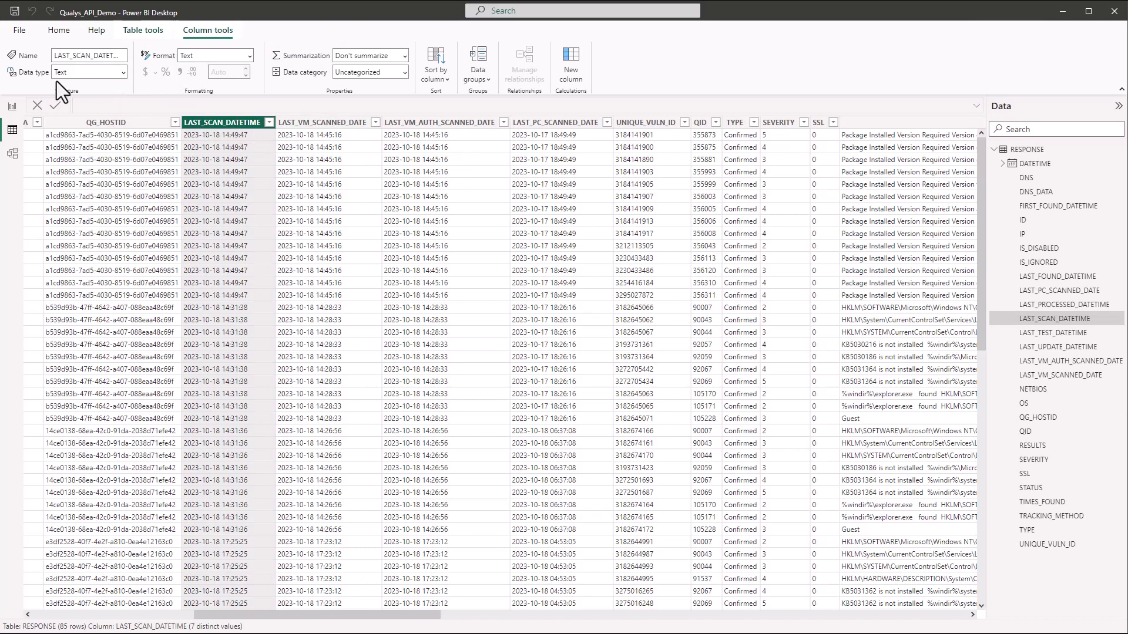
{"action": "left_click", "coordinate": [125, 75]}
{"action": "left_click", "coordinate": [104, 148]}
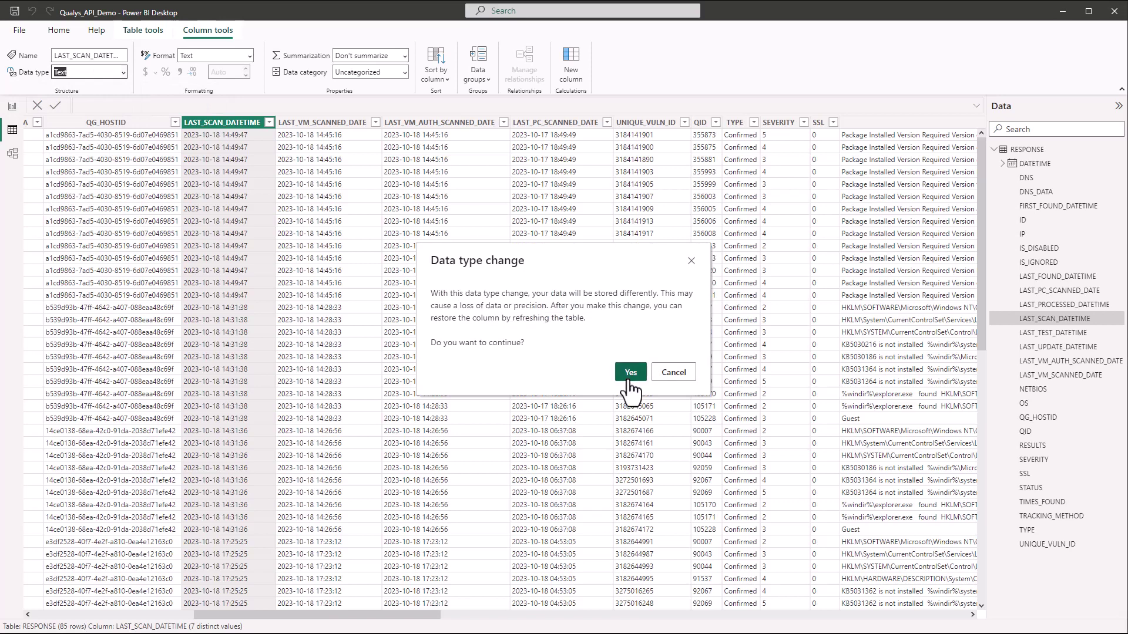
{"action": "left_click", "coordinate": [630, 376]}
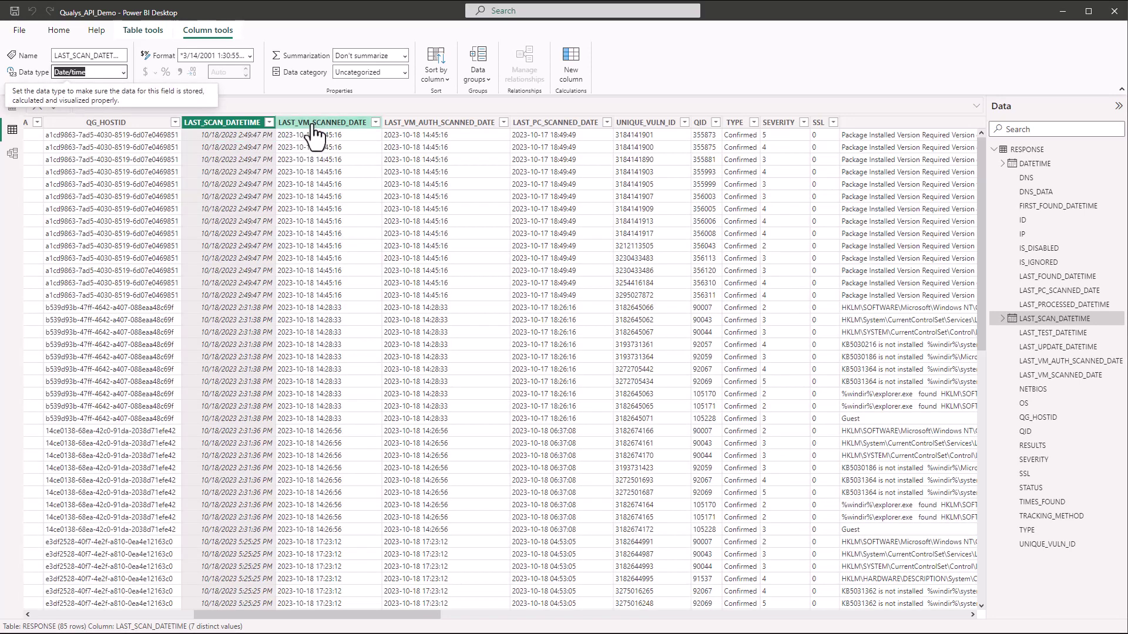
Step: Set LAST_VM_SCANNED_DATE's data type to Date/time and confirm
{"action": "left_click", "coordinate": [315, 127]}
{"action": "left_click", "coordinate": [541, 123]}
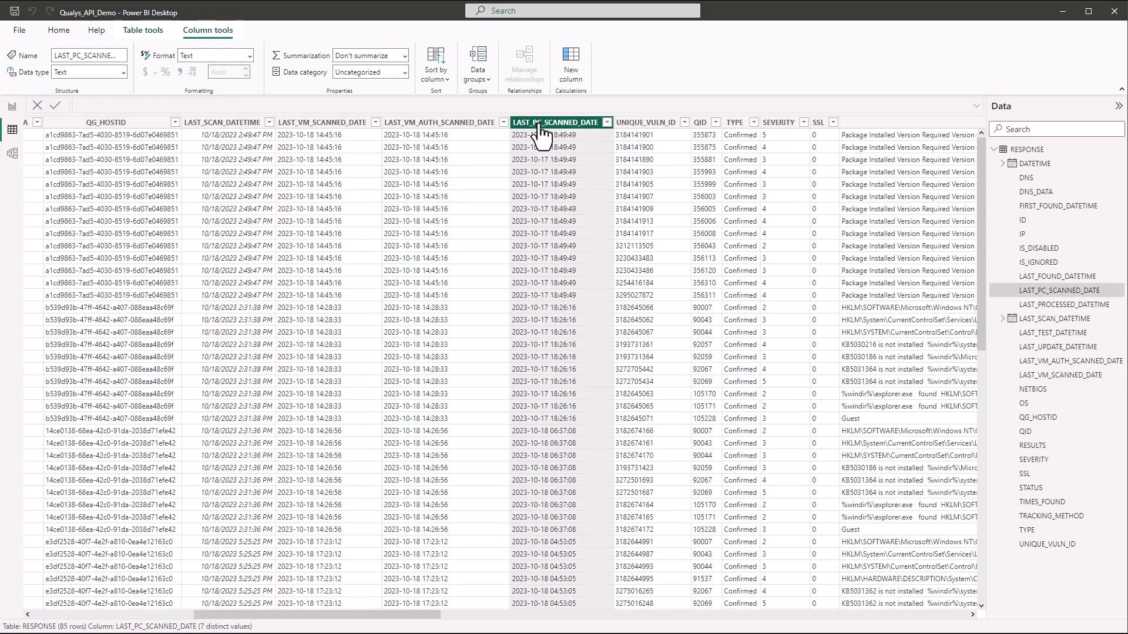
{"action": "left_click", "coordinate": [343, 123]}
{"action": "left_click", "coordinate": [122, 72]}
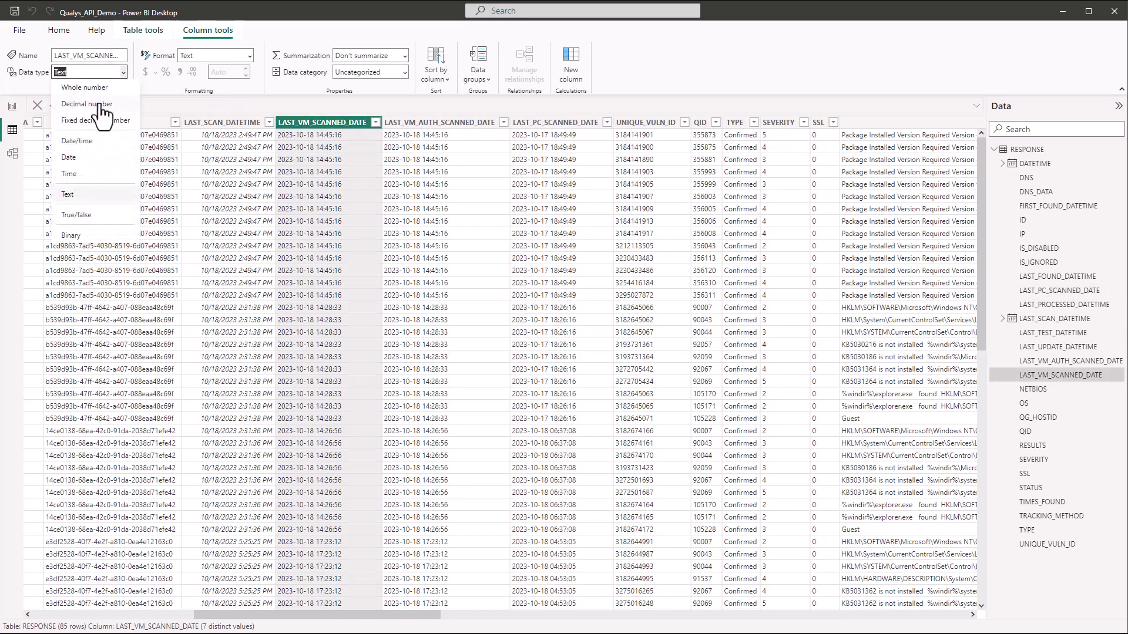
{"action": "key", "text": "Escape"}
{"action": "left_click", "coordinate": [628, 373]}
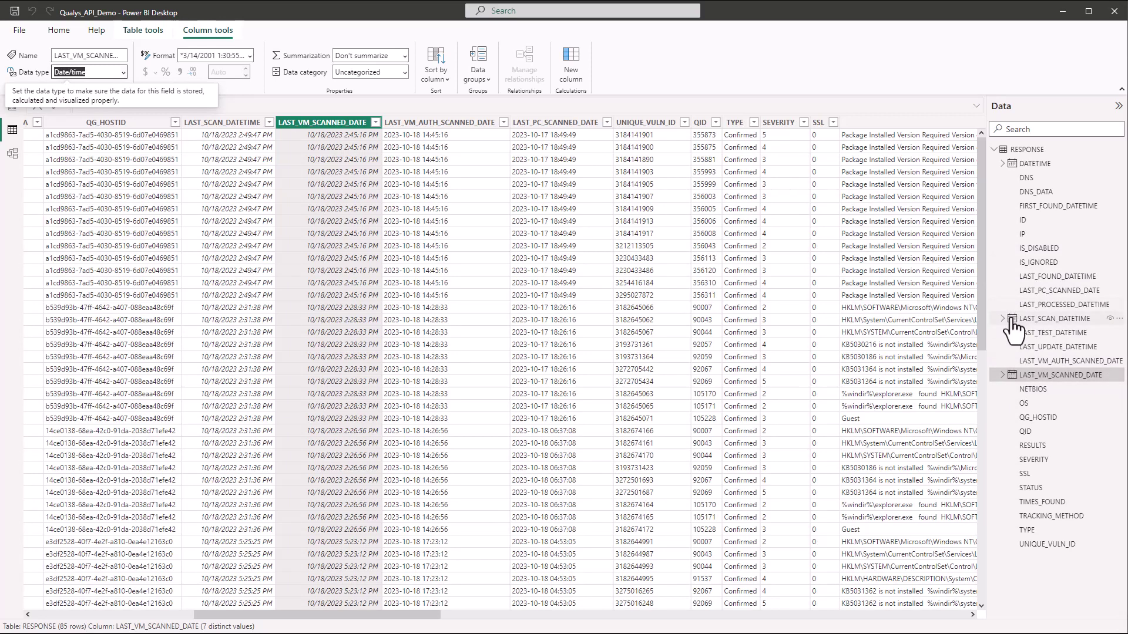
Step: Set LAST_VM_AUTH_SCANNED_DATE's data type to Date/time and confirm
{"action": "left_click", "coordinate": [445, 127]}
{"action": "left_click", "coordinate": [121, 71]}
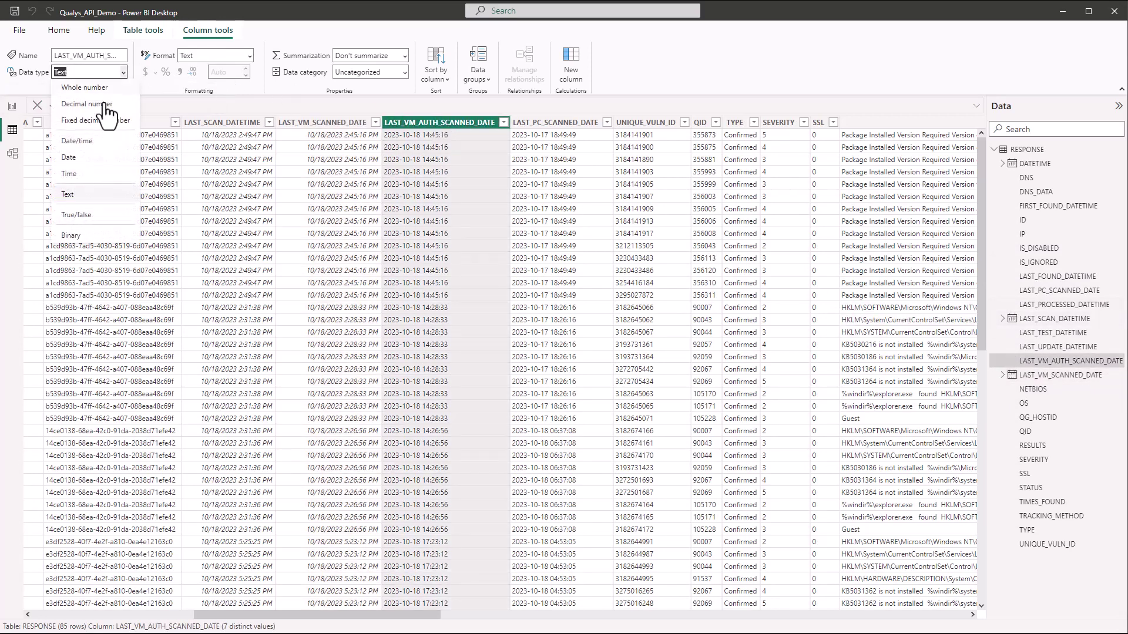
{"action": "left_click", "coordinate": [92, 143]}
{"action": "left_click", "coordinate": [559, 370]}
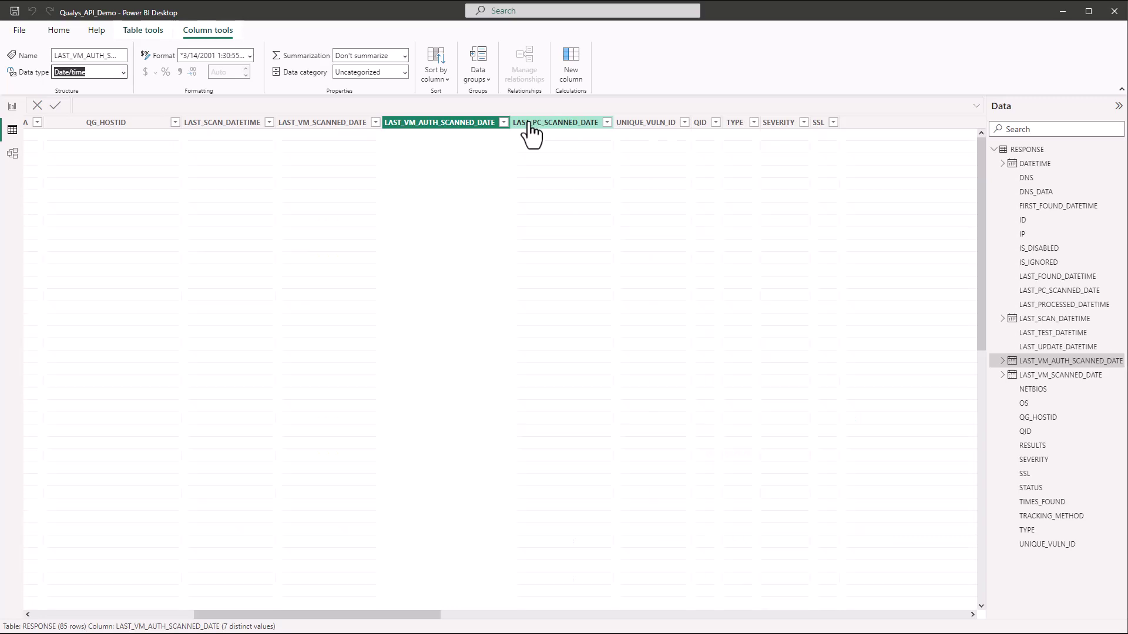
Step: Set LAST_PC_SCANNED_DATE's data type to Date/time and confirm
{"action": "left_click", "coordinate": [530, 123]}
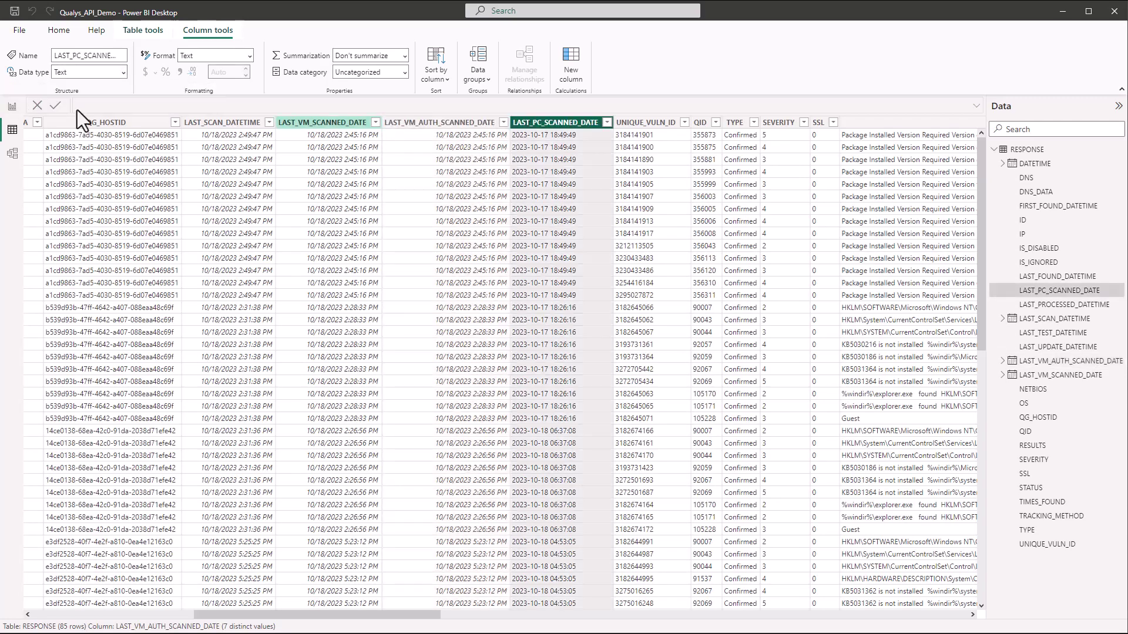
{"action": "left_click", "coordinate": [123, 72]}
{"action": "left_click", "coordinate": [89, 141]}
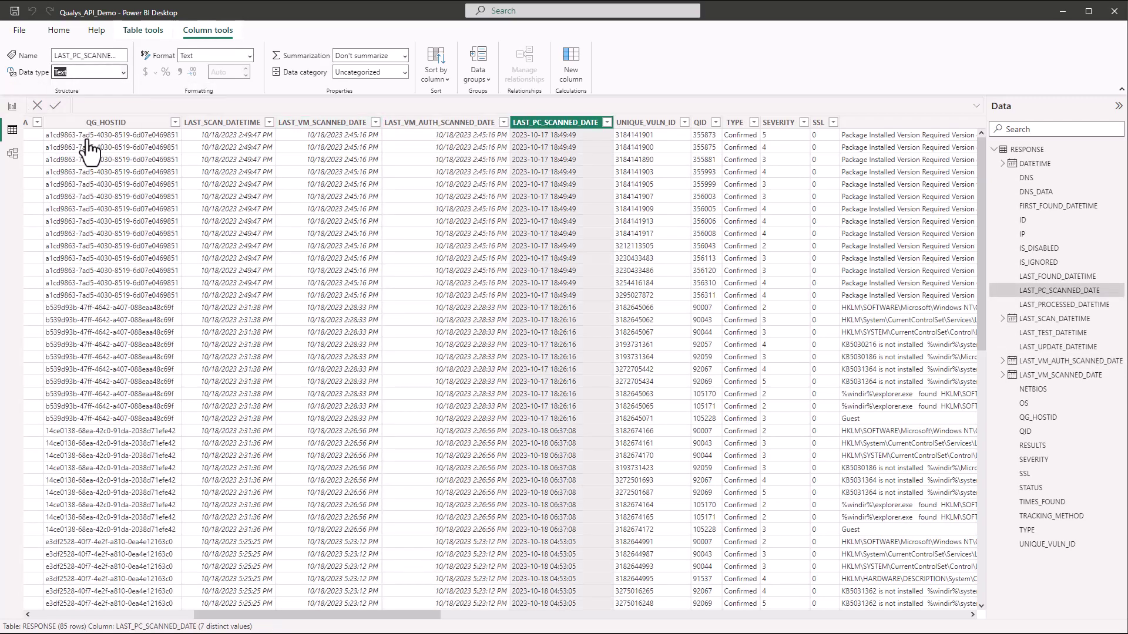
{"action": "left_click", "coordinate": [631, 375]}
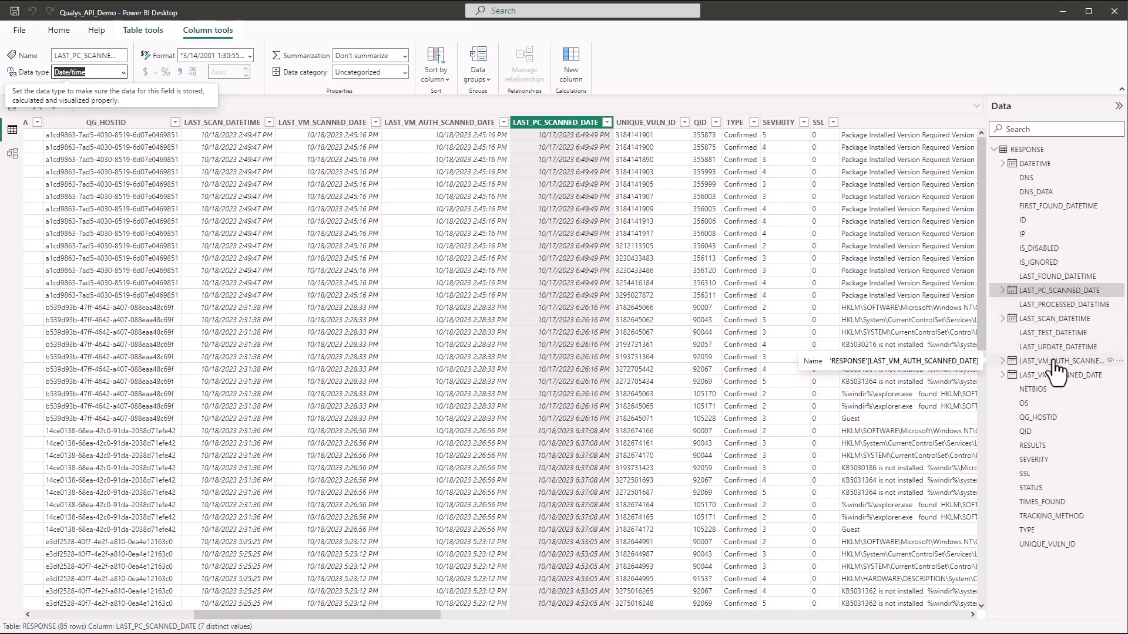
{"action": "key", "text": "Escape"}
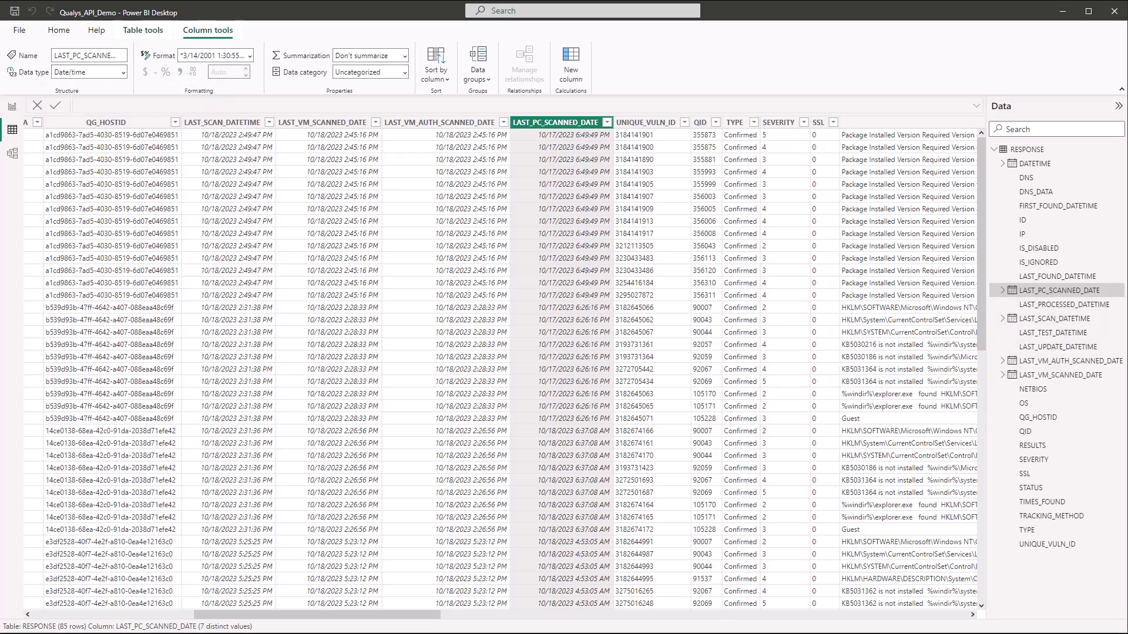